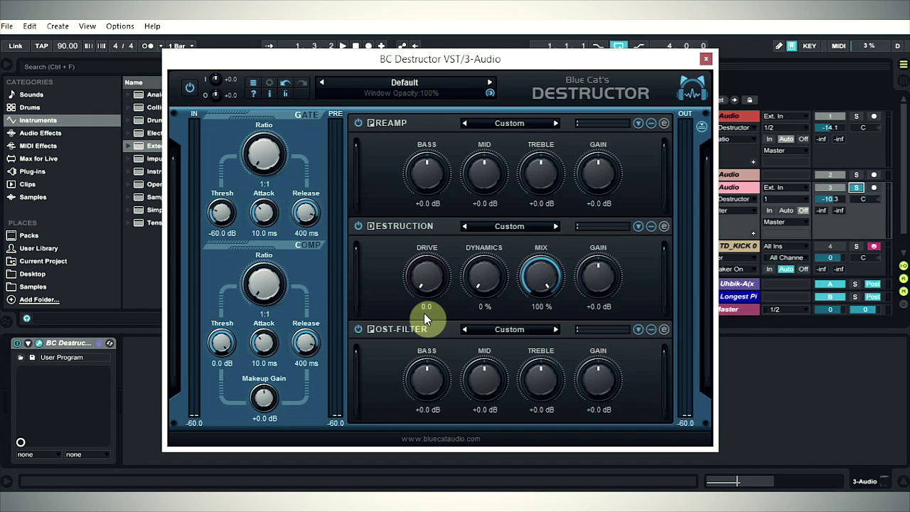
Expand the Destruction section to its full view and set Drive to 3.4 and Rectify to 40 %
click(664, 227)
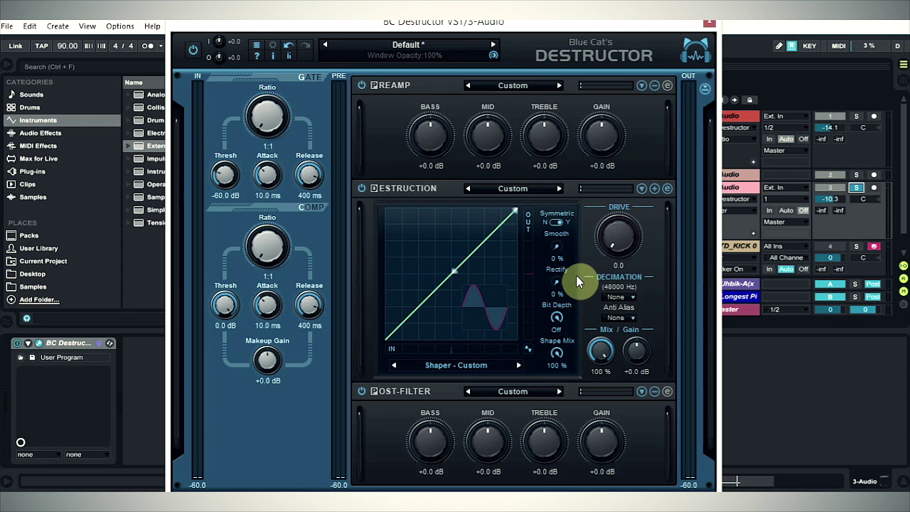
click(653, 189)
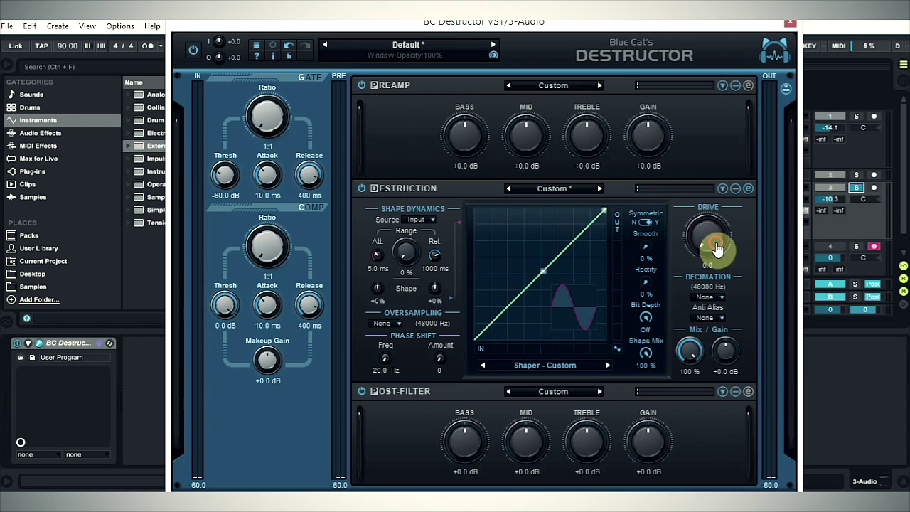
drag(707, 244, 714, 215)
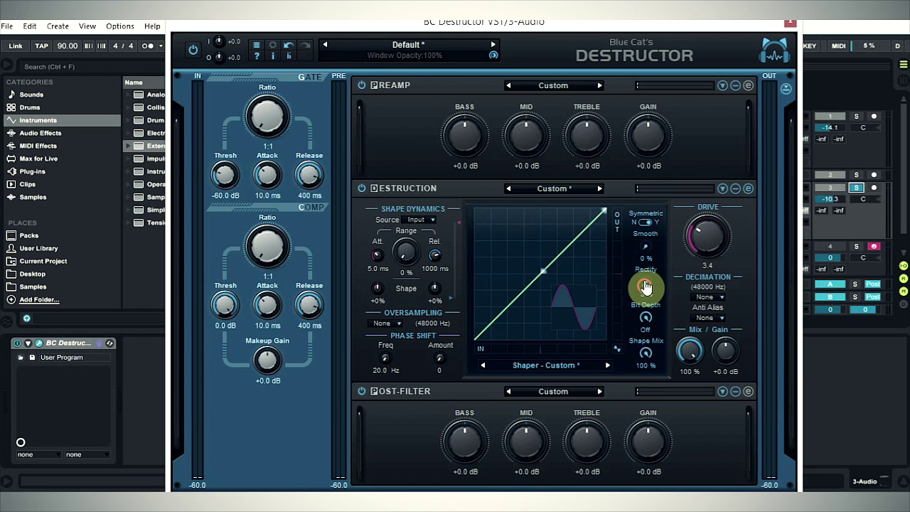
mouse_move(644, 285)
mouse_down()
mouse_move(650, 264)
mouse_move(649, 292)
mouse_move(653, 281)
mouse_up()
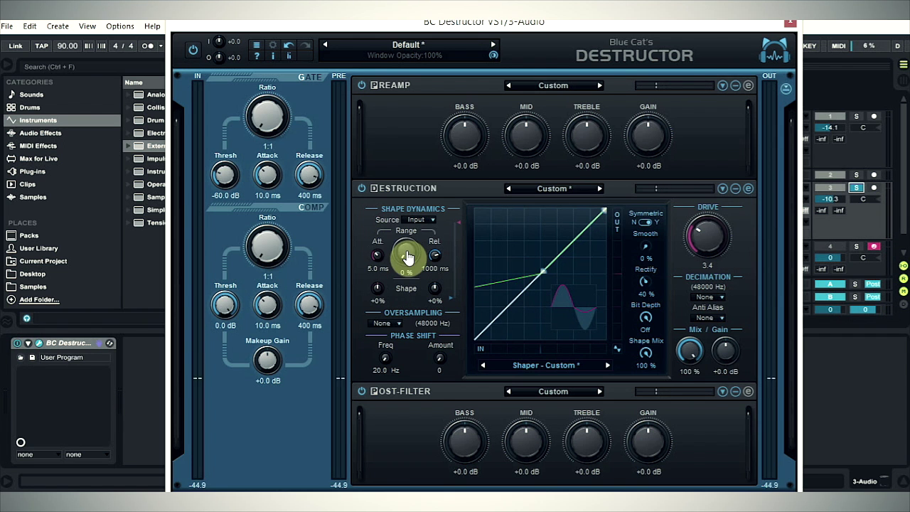
Set the Shape Dynamics Range to 100 % and its Source to External
drag(409, 264, 405, 221)
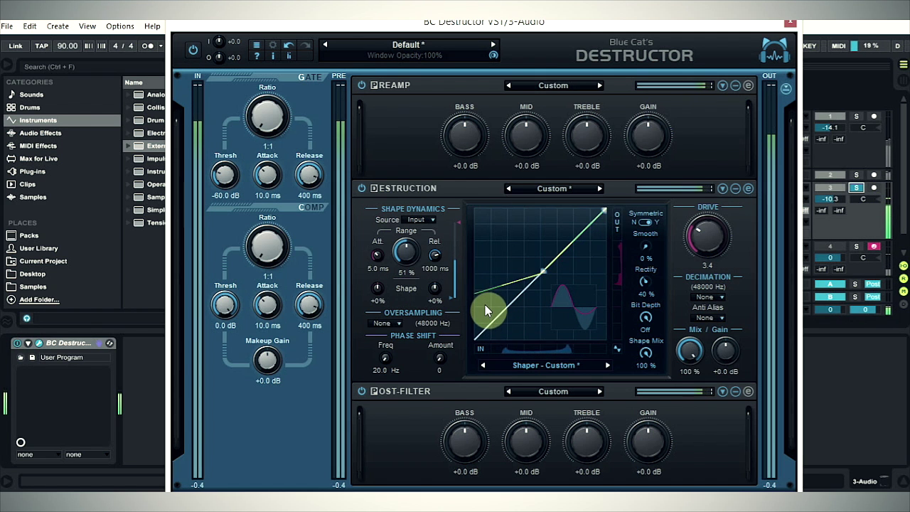
drag(408, 253, 424, 190)
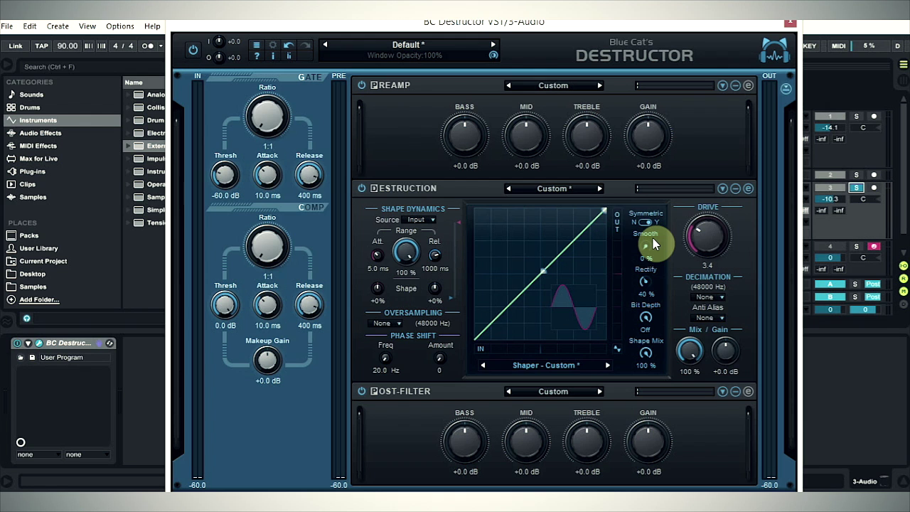
click(423, 219)
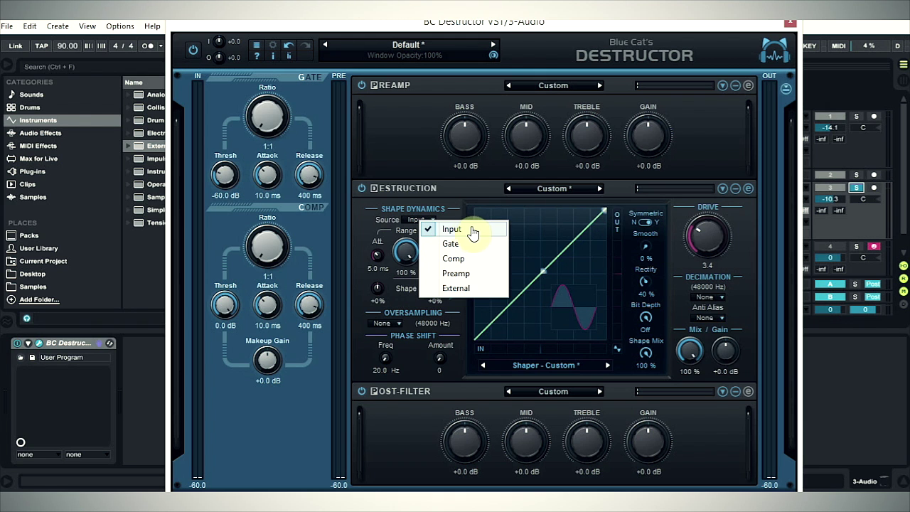
click(461, 289)
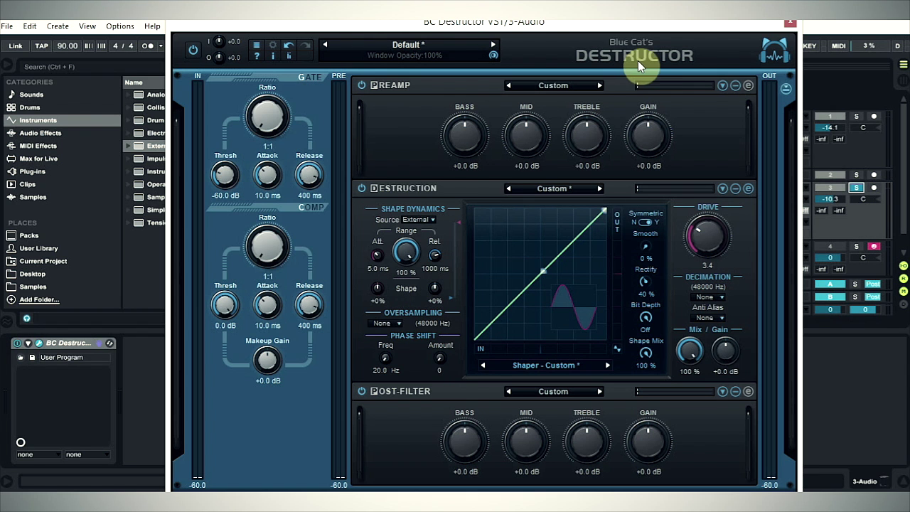
Close the plug-in window, solo and audition the TD_KICK track, and open its MIDI clip for note editing
click(790, 22)
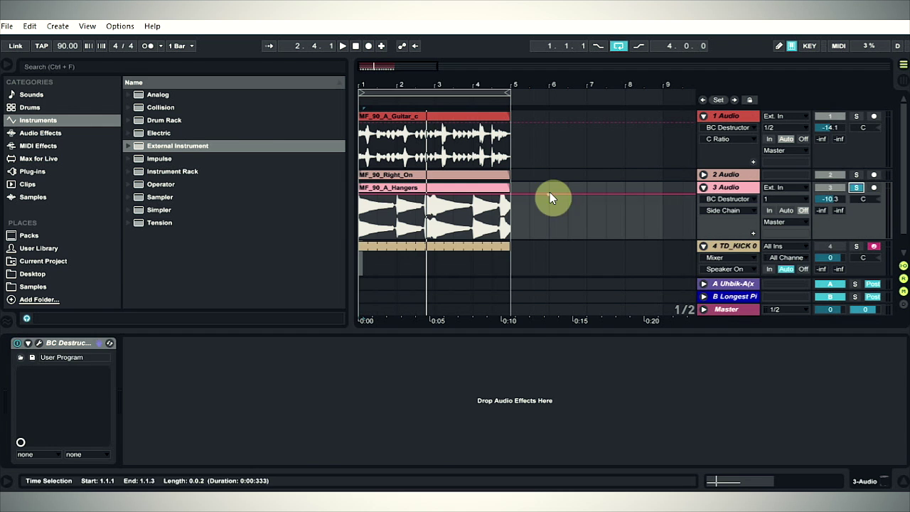
click(730, 246)
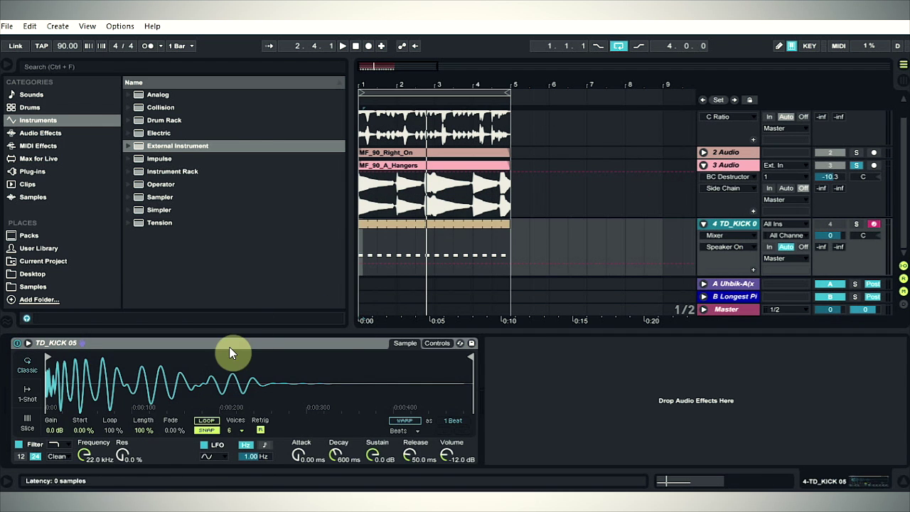
click(856, 224)
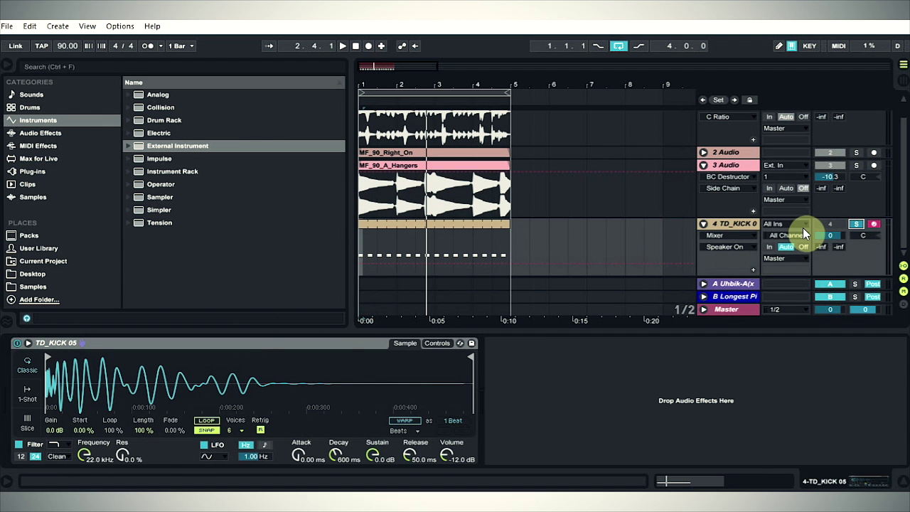
key(space)
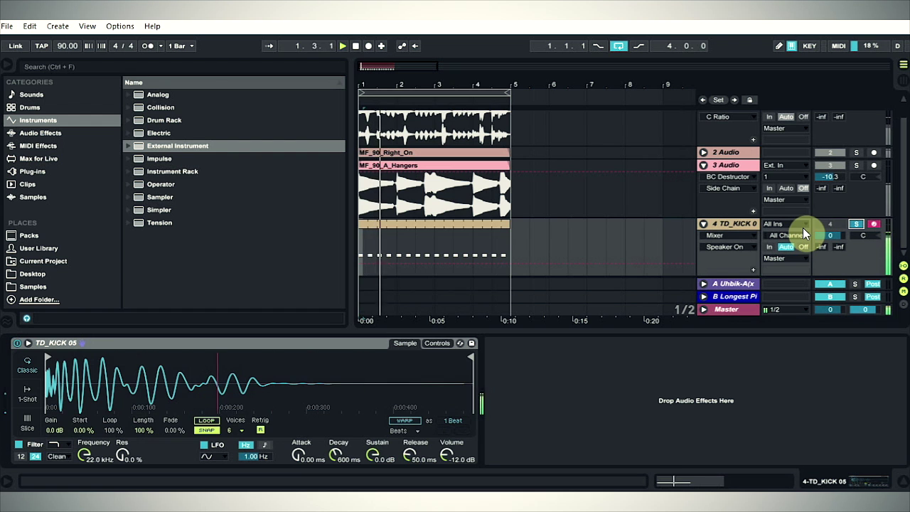
double_click(473, 231)
key(space)
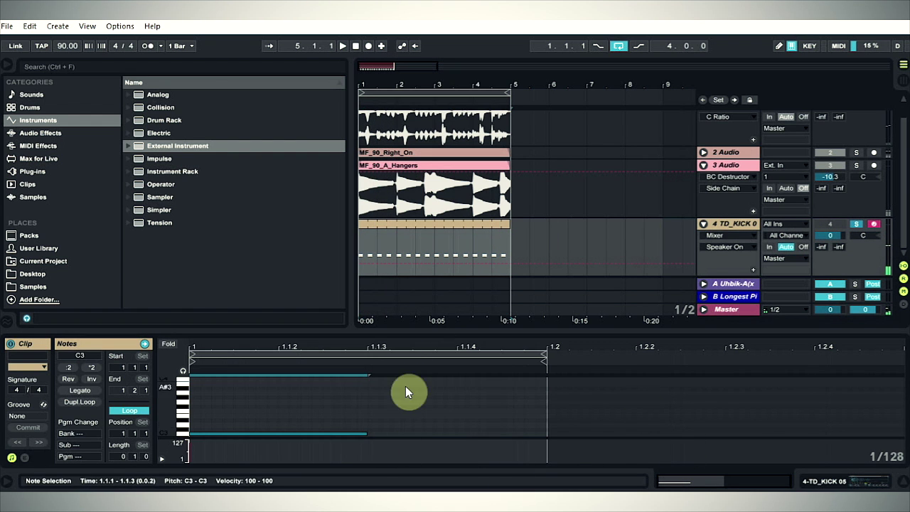
Try halving only the note length in the kick clip and audition the result
click(131, 454)
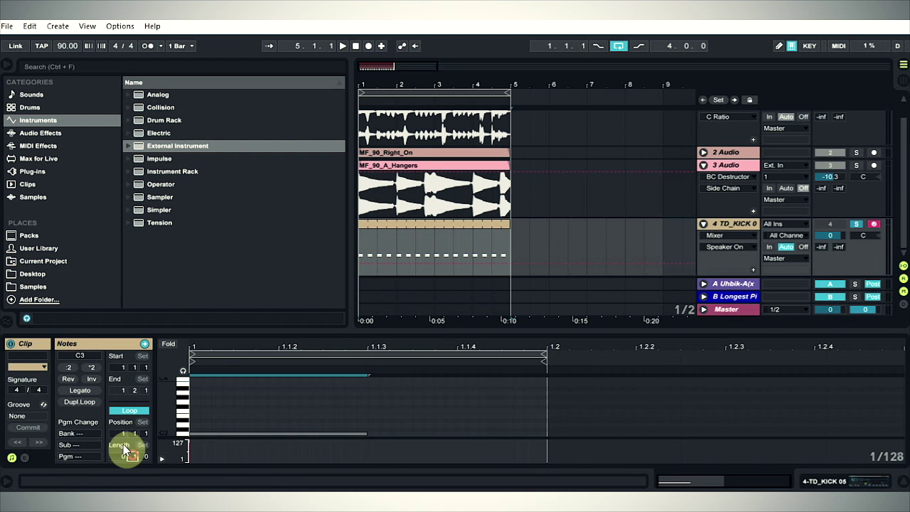
click(68, 367)
key(space)
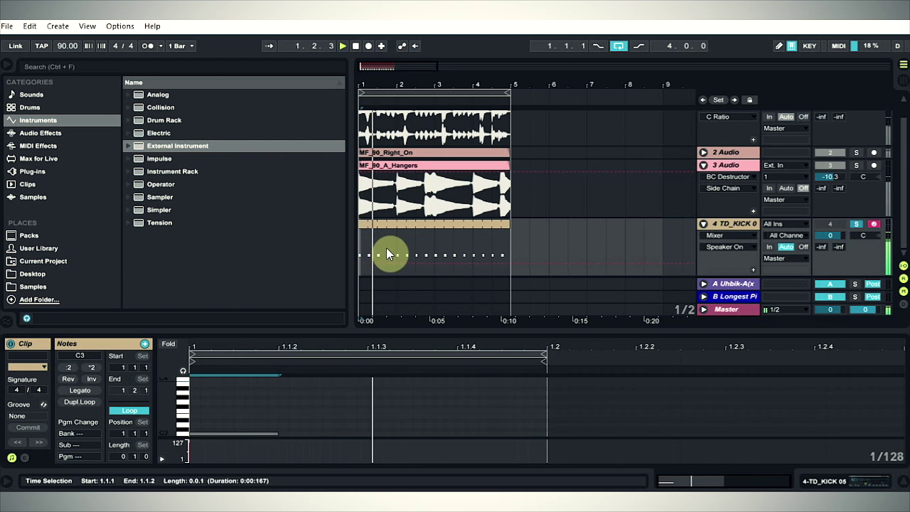
key(space)
double_click(319, 431)
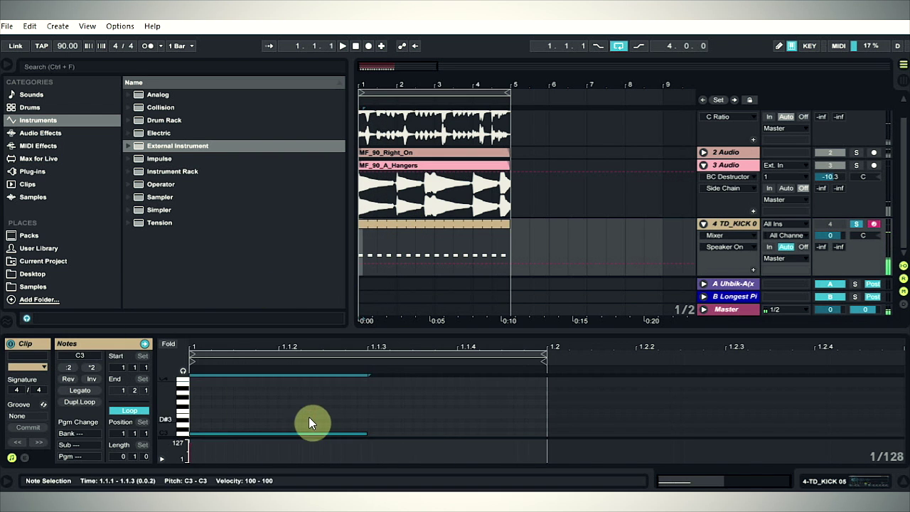
Halve the kick clip's note and its loop length to 0.0.2, and audition the faster pattern
click(309, 417)
click(68, 366)
key(space)
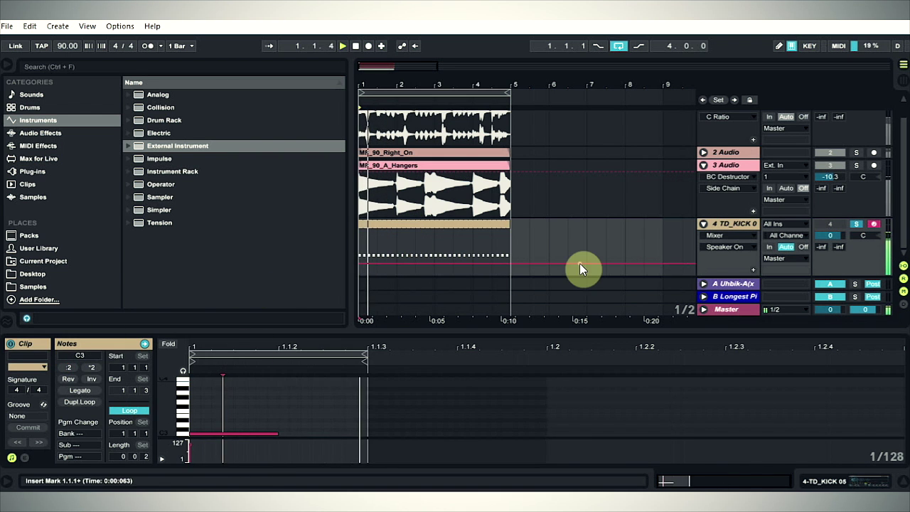
key(space)
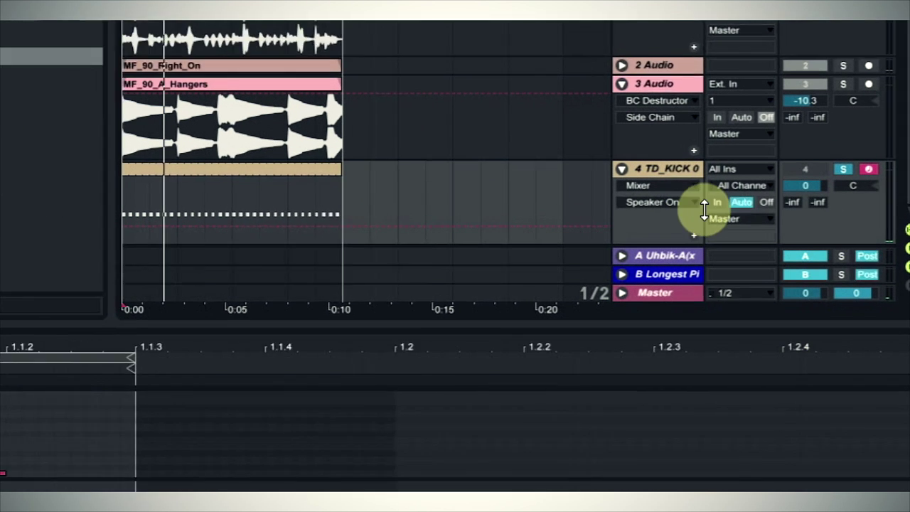
Route the TD_KICK track's output to 3-Audio, feeding the In-BC Destructor VST sidechain input
click(741, 217)
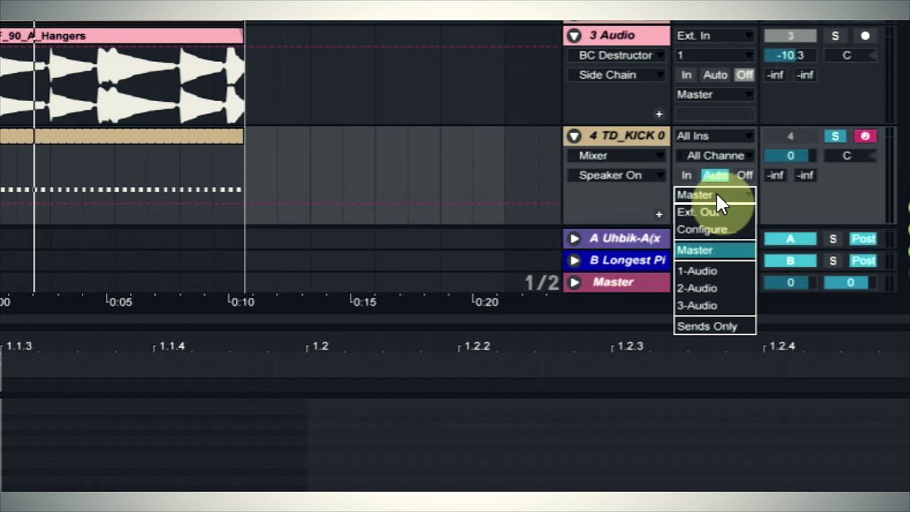
click(705, 305)
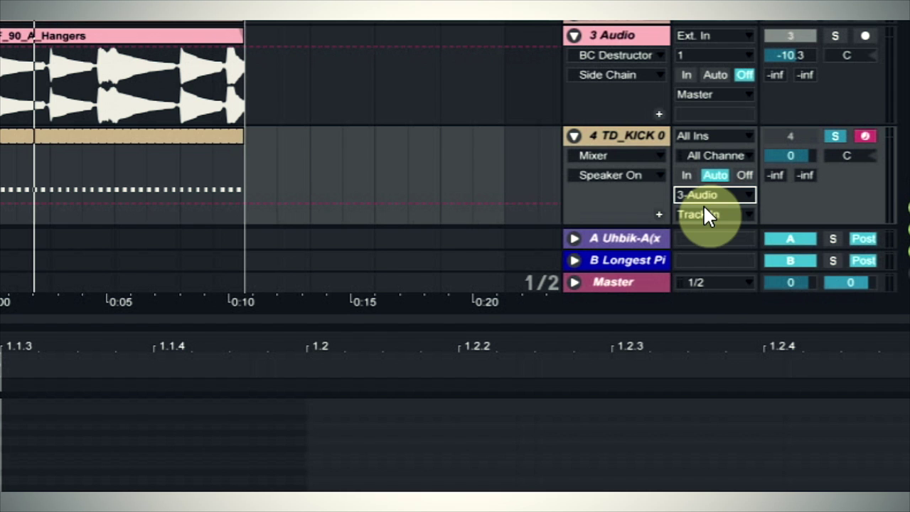
click(733, 214)
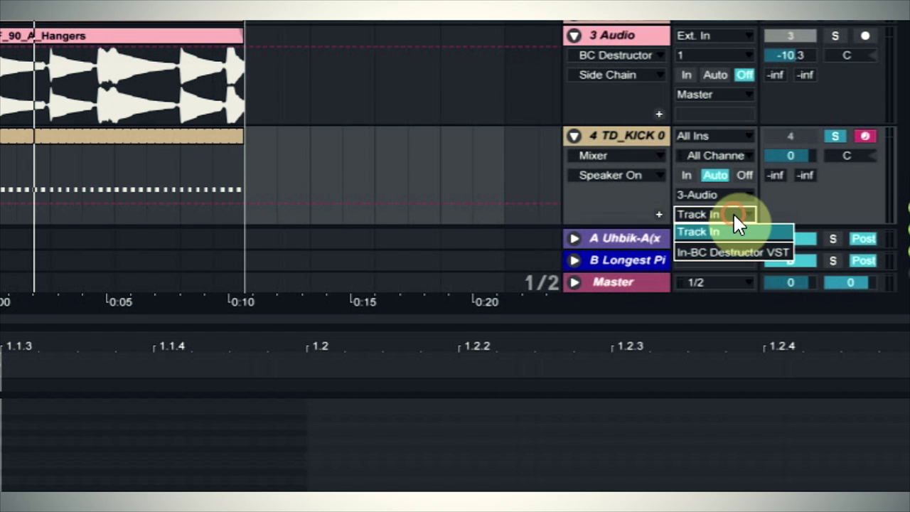
click(715, 250)
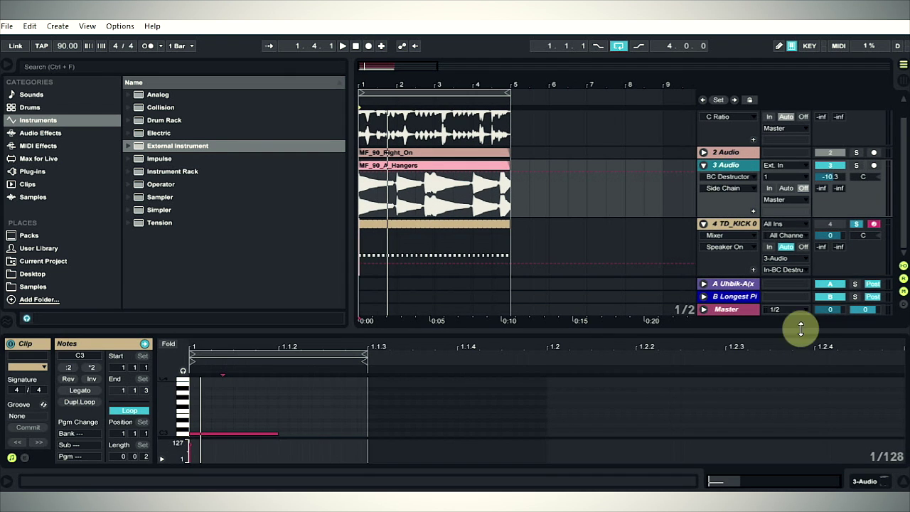
Reopen the Destructor plug-in on track 3-Audio and play the loop with the TD_KICK track activated
click(867, 478)
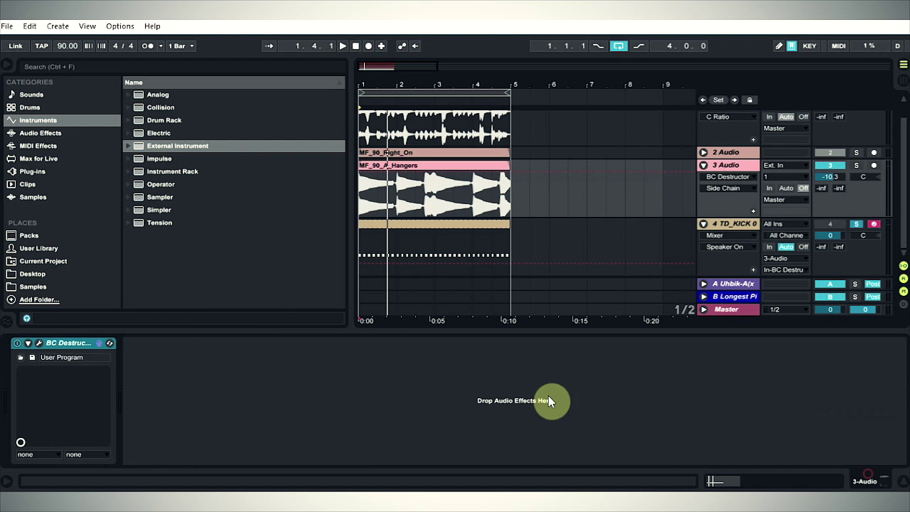
click(39, 343)
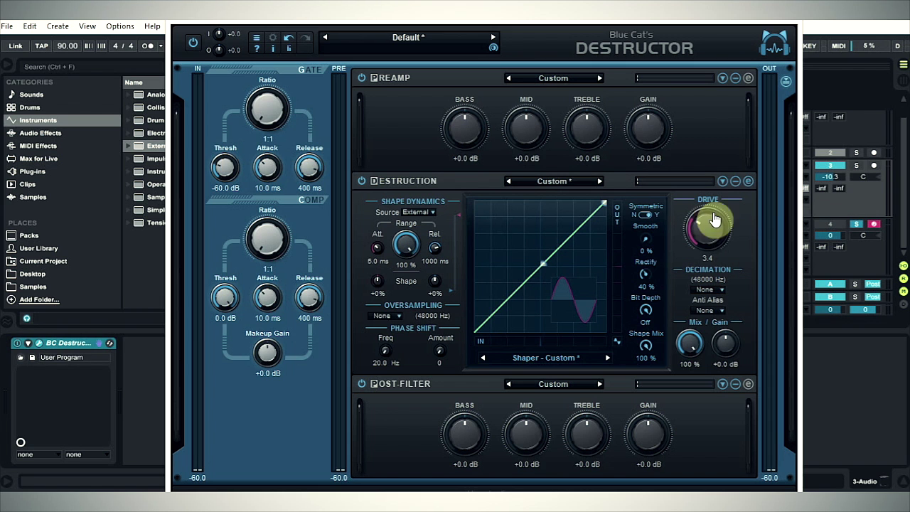
key(space)
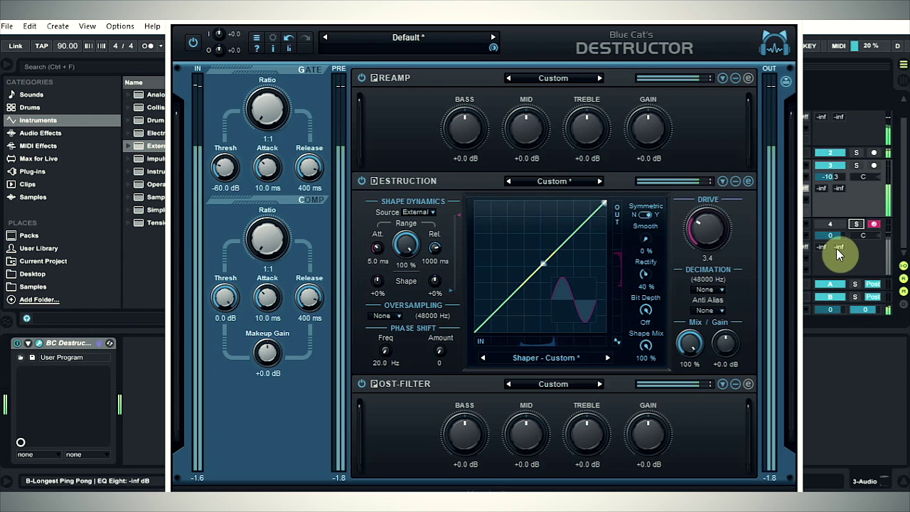
click(837, 224)
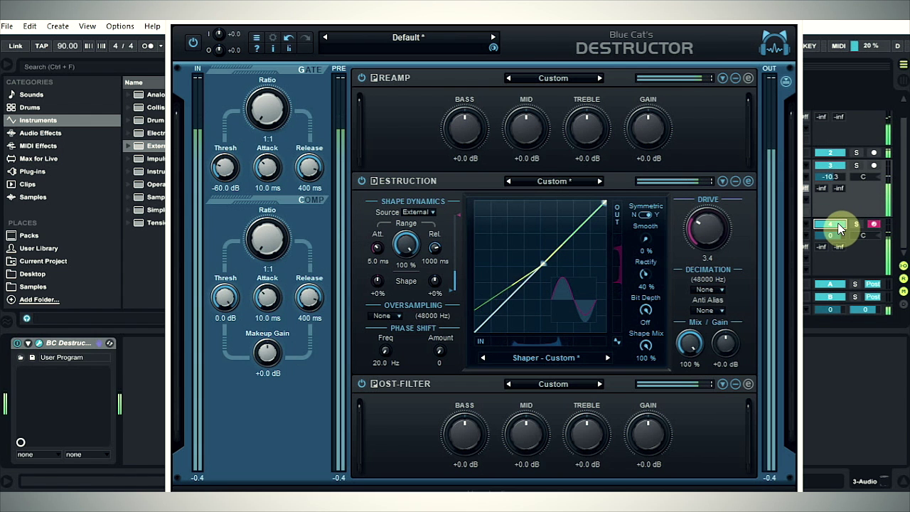
click(832, 225)
Solo track 3-Audio and examine how the shaper curve responds to the kick sidechain
drag(556, 296, 529, 273)
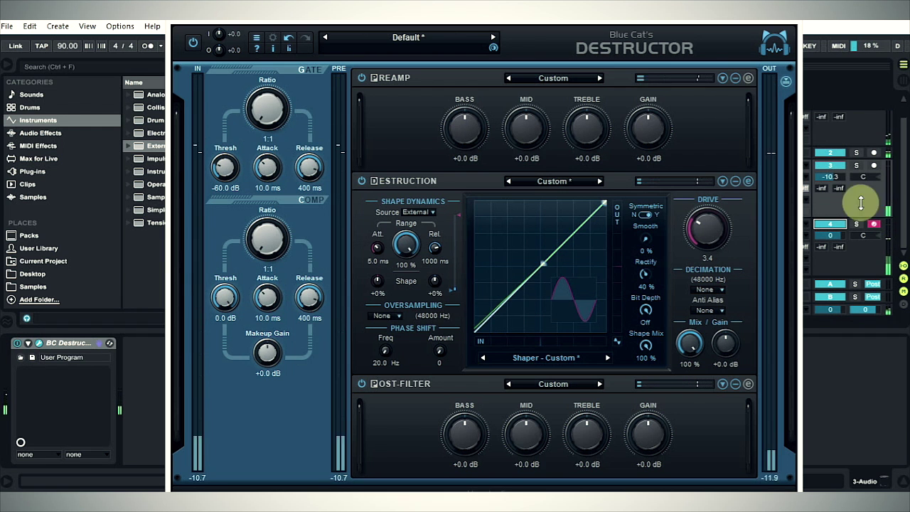
click(857, 166)
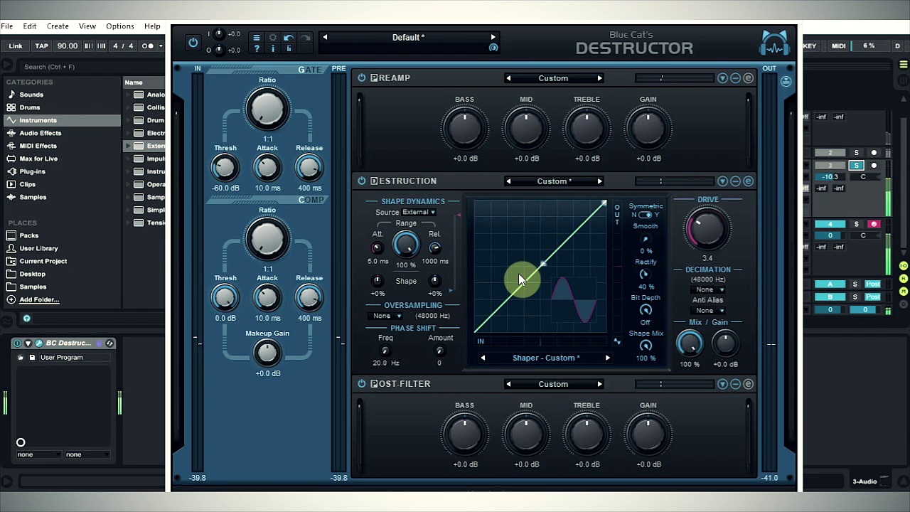
drag(518, 273, 483, 302)
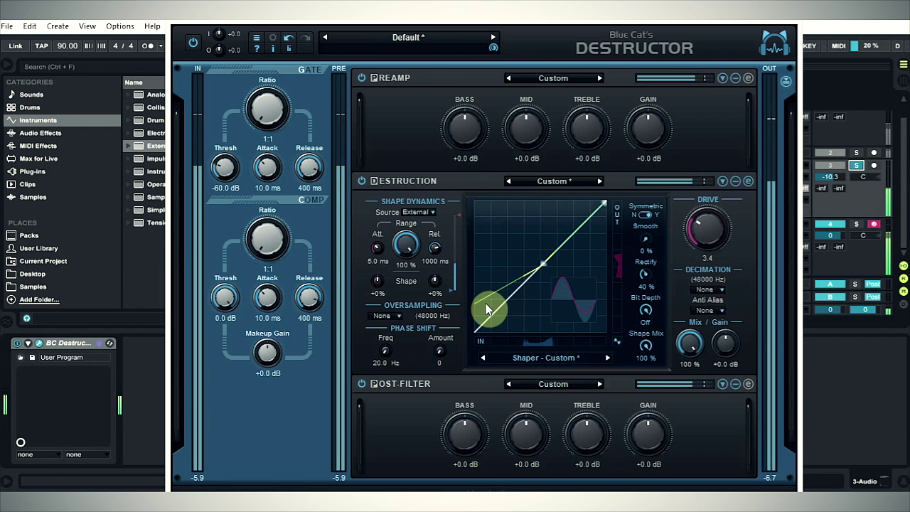
double_click(485, 308)
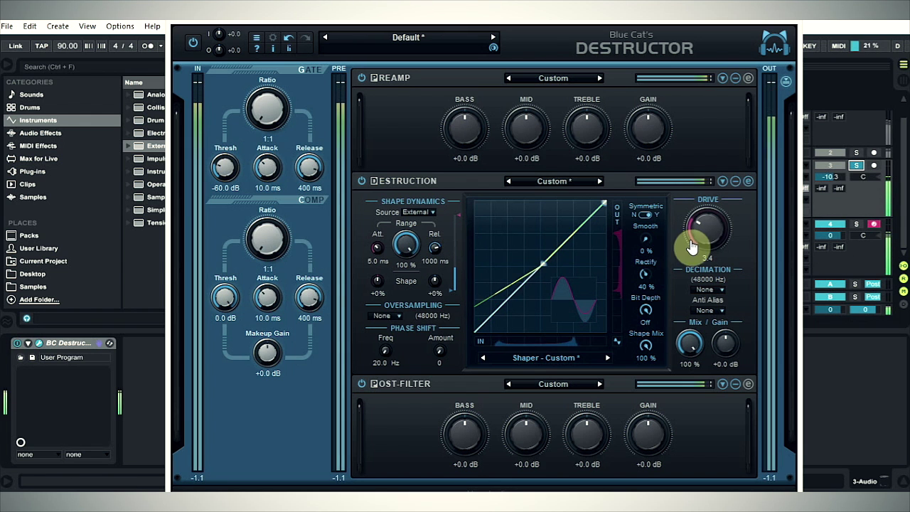
Raise the Destruction section's Drive to 6.1 and Rectify to 83 % during playback
drag(697, 250, 691, 219)
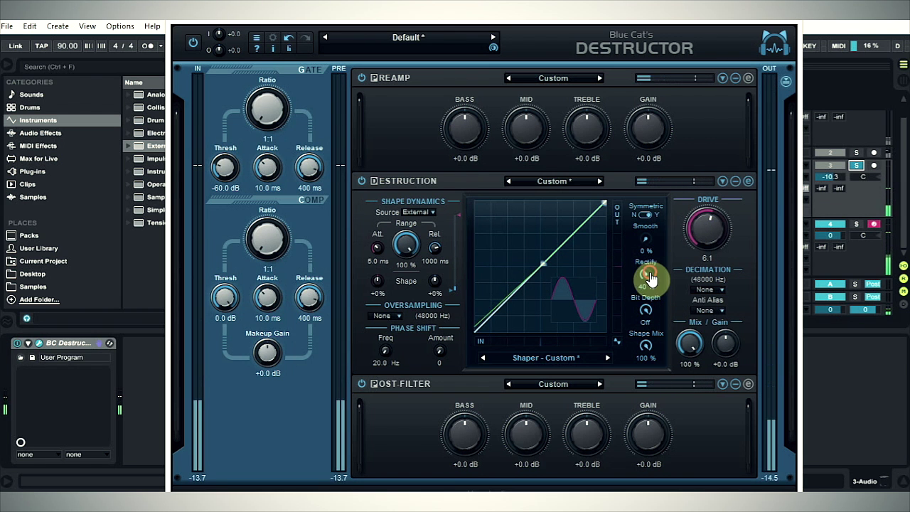
mouse_move(650, 274)
mouse_down()
mouse_move(647, 286)
mouse_move(650, 259)
mouse_up()
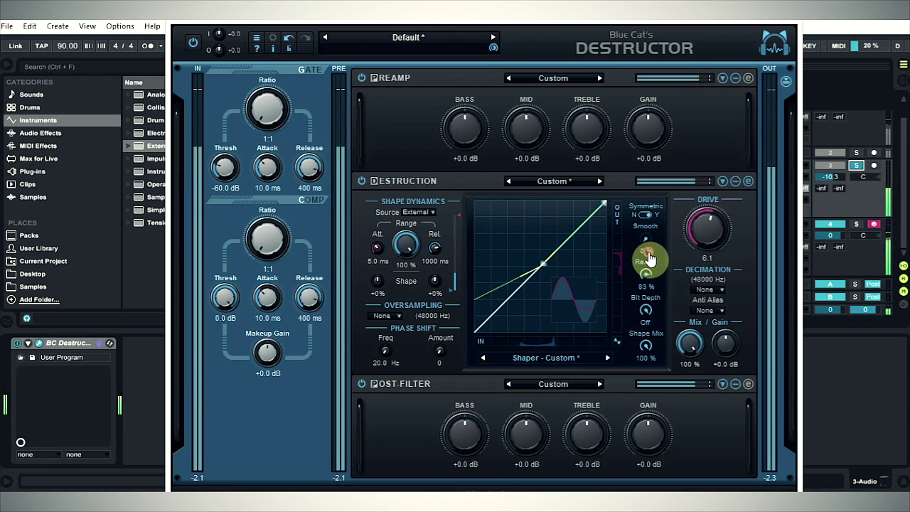